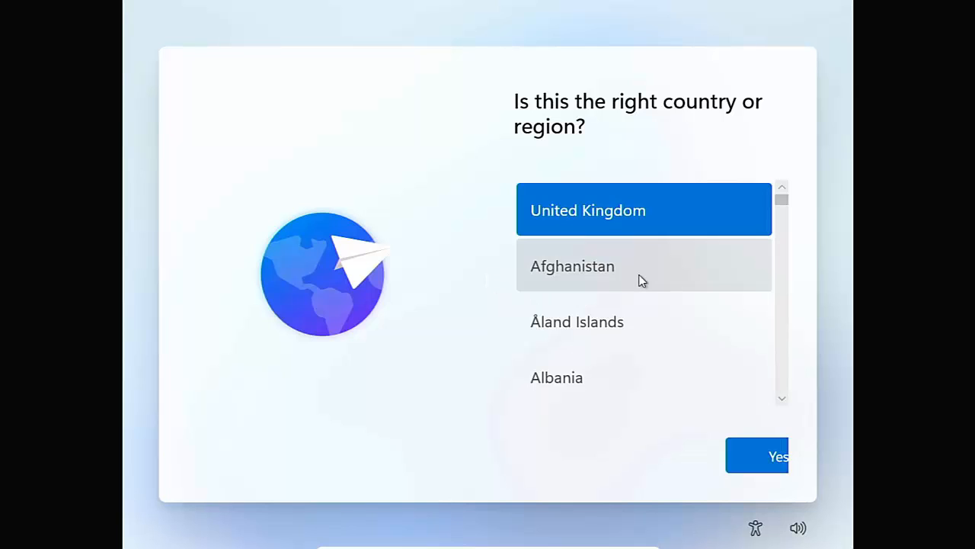
Accept United Kingdom for the country and for the keyboard layout
{"action": "left_click", "coordinate": [760, 462]}
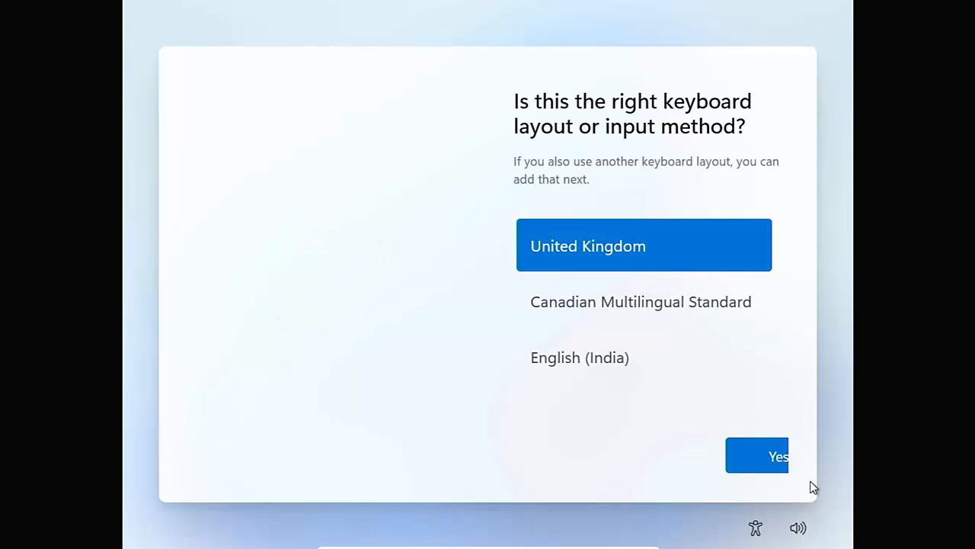
{"action": "left_click", "coordinate": [778, 466]}
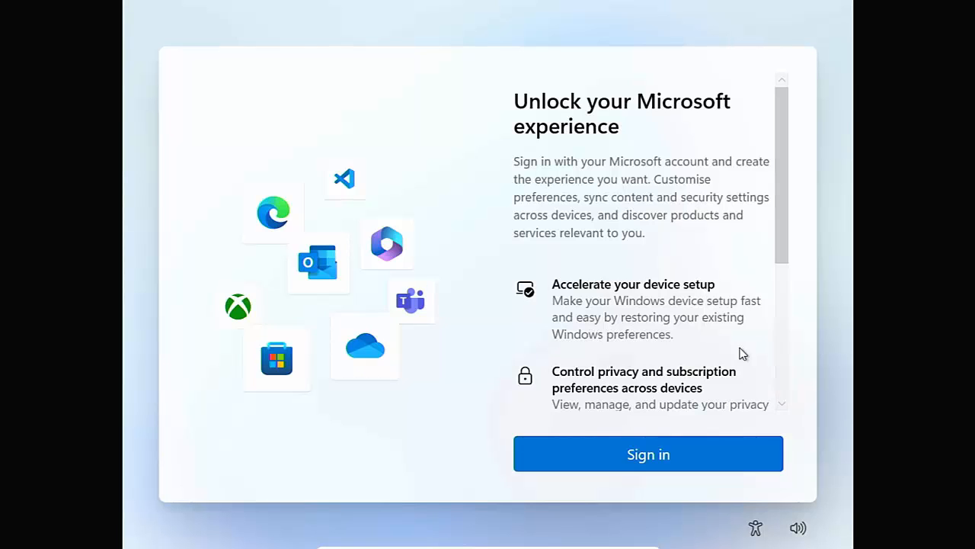
{"action": "scroll", "coordinate": [744, 353], "scroll_direction": "down", "scroll_amount": 2}
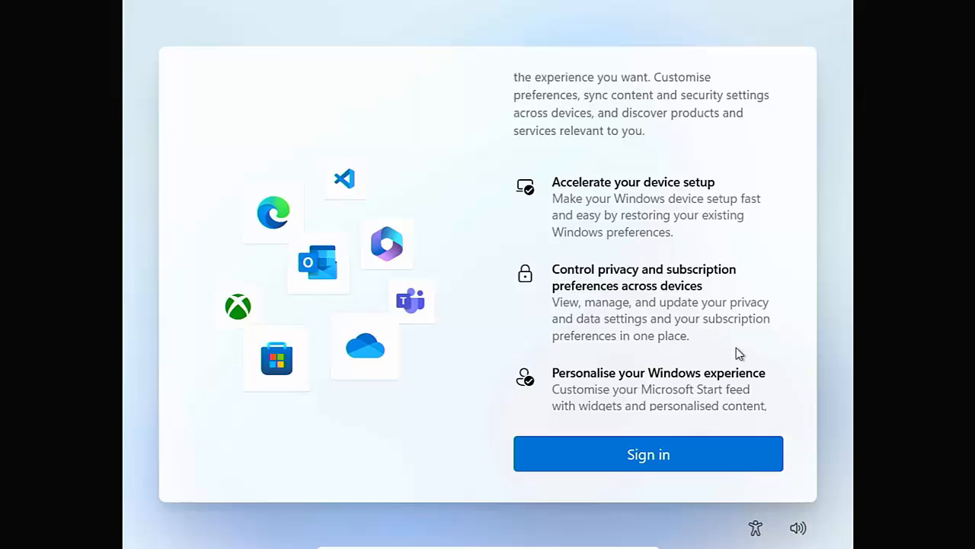
{"action": "scroll", "coordinate": [742, 353], "scroll_direction": "down", "scroll_amount": 2}
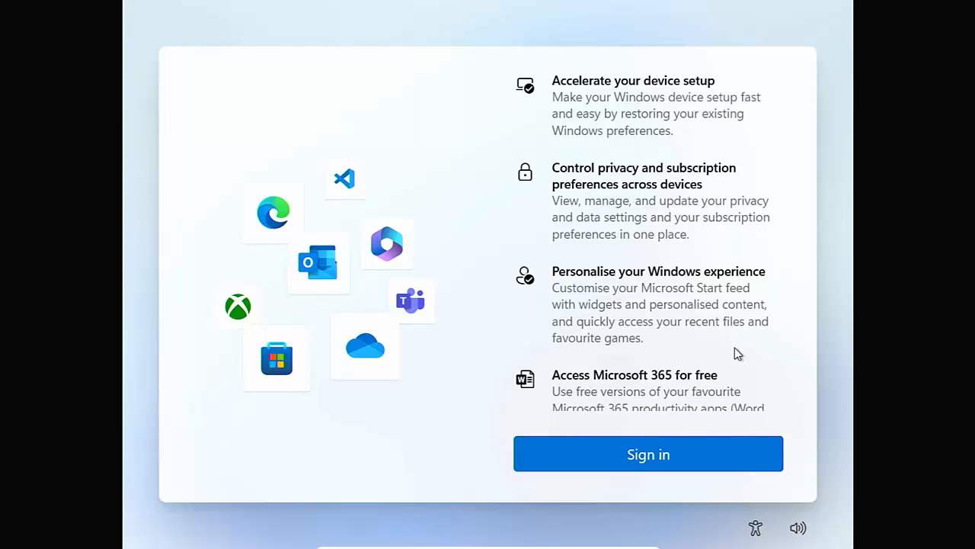
{"action": "scroll", "coordinate": [737, 353], "scroll_direction": "down", "scroll_amount": 1}
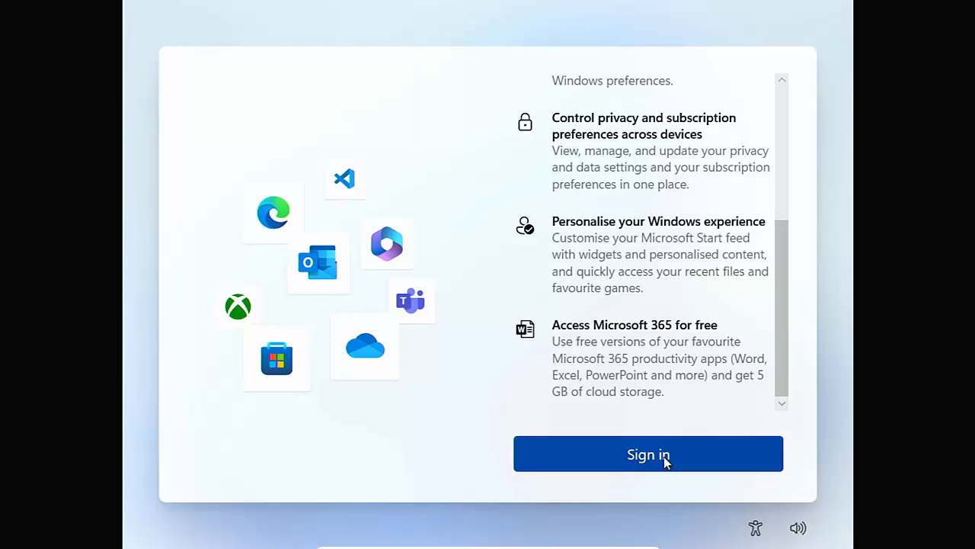
Start the Microsoft account sign-in and put a made-up email address in the form
{"action": "left_click", "coordinate": [665, 460]}
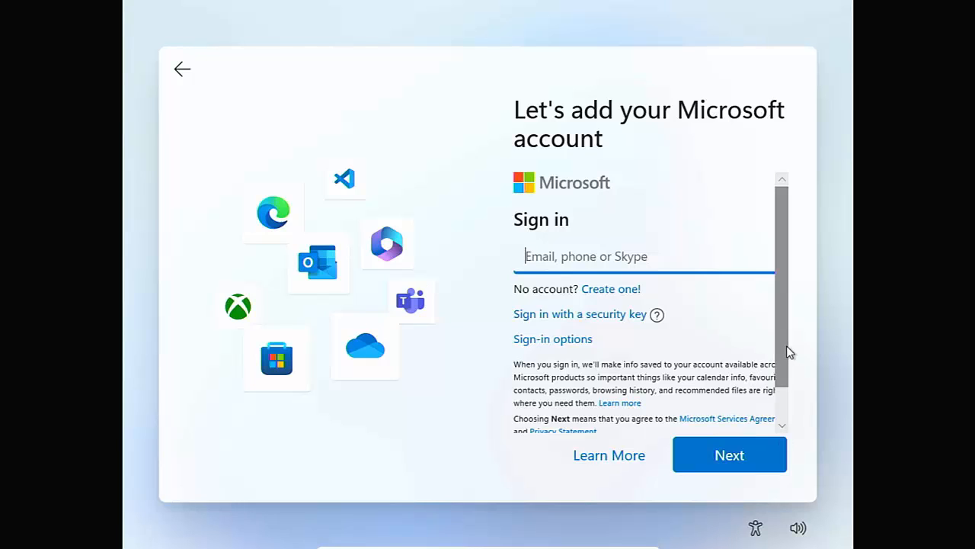
{"action": "left_click_drag", "start_coordinate": [790, 352], "coordinate": [790, 396]}
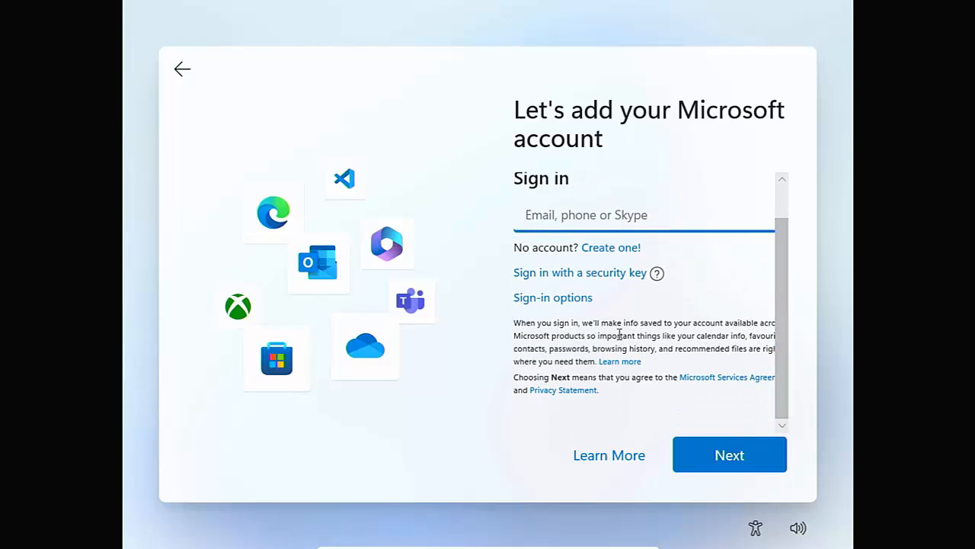
{"action": "left_click", "coordinate": [585, 216]}
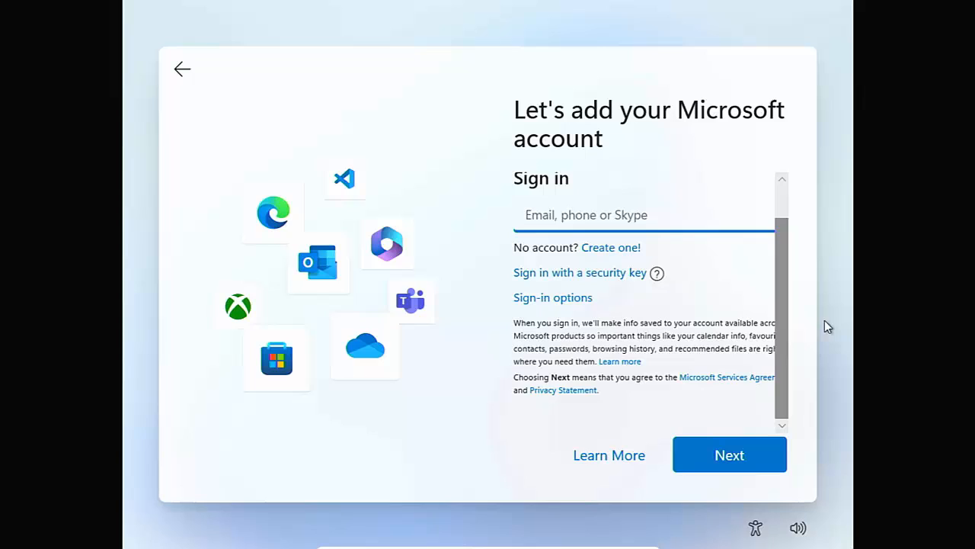
{"action": "type", "text": "no@t"}
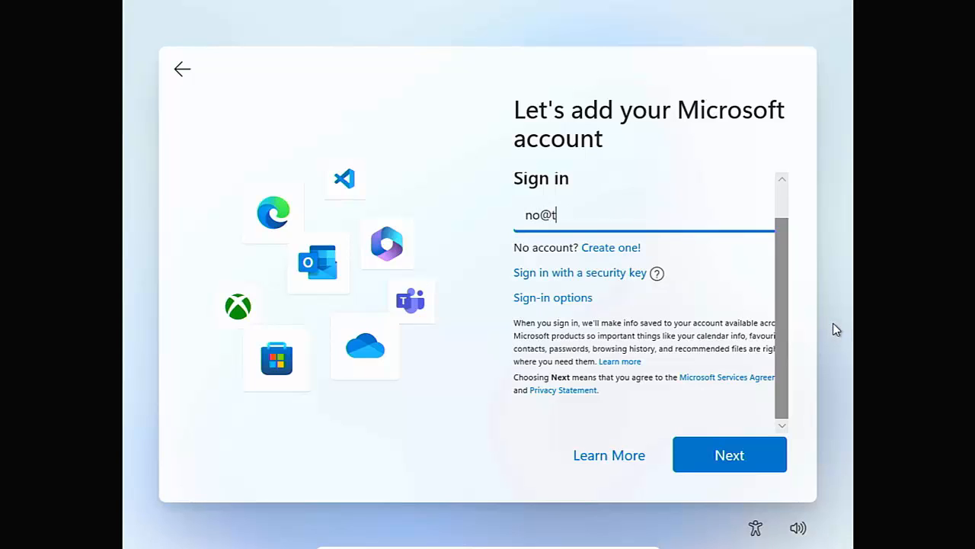
{"action": "type", "text": "hanky"}
{"action": "type", "text": "ou.co"}
{"action": "type", "text": "m"}
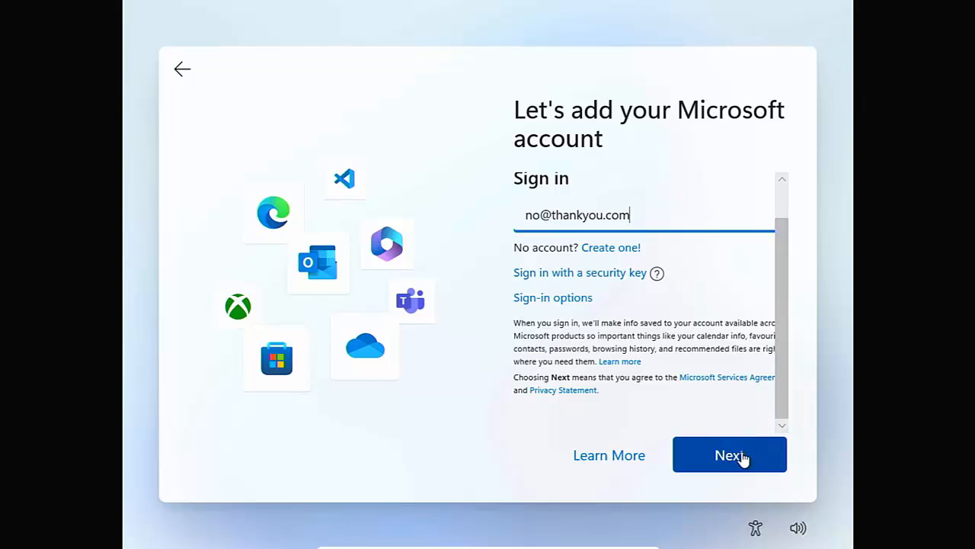
Submit the made-up email and a revealed random password, triggering the account-locked error
{"action": "left_click", "coordinate": [737, 460]}
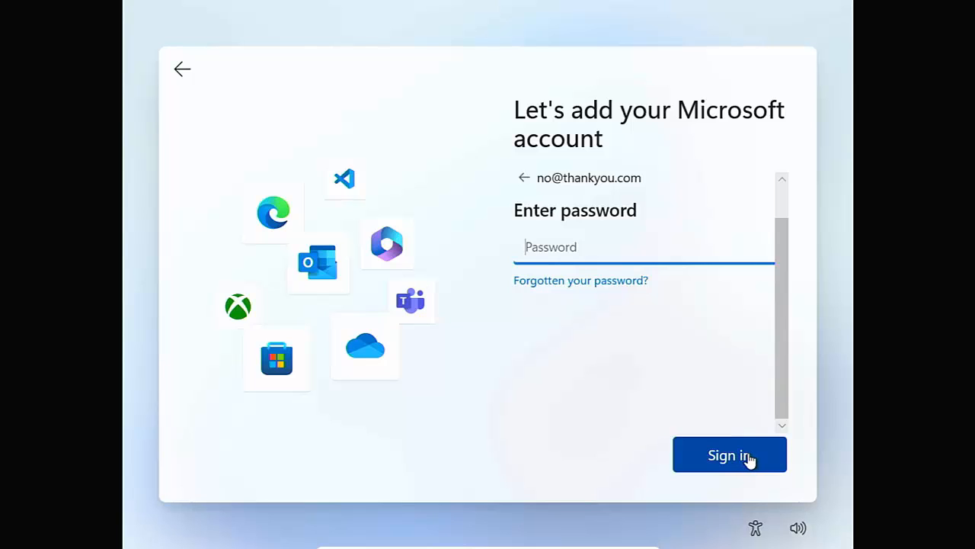
{"action": "type", "text": "•••••••••••••••"}
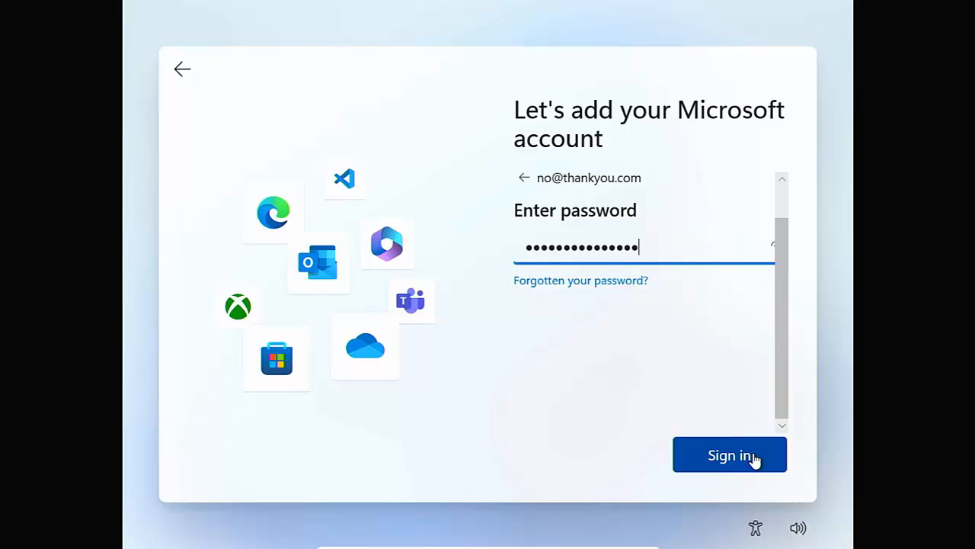
{"action": "left_click", "coordinate": [772, 247]}
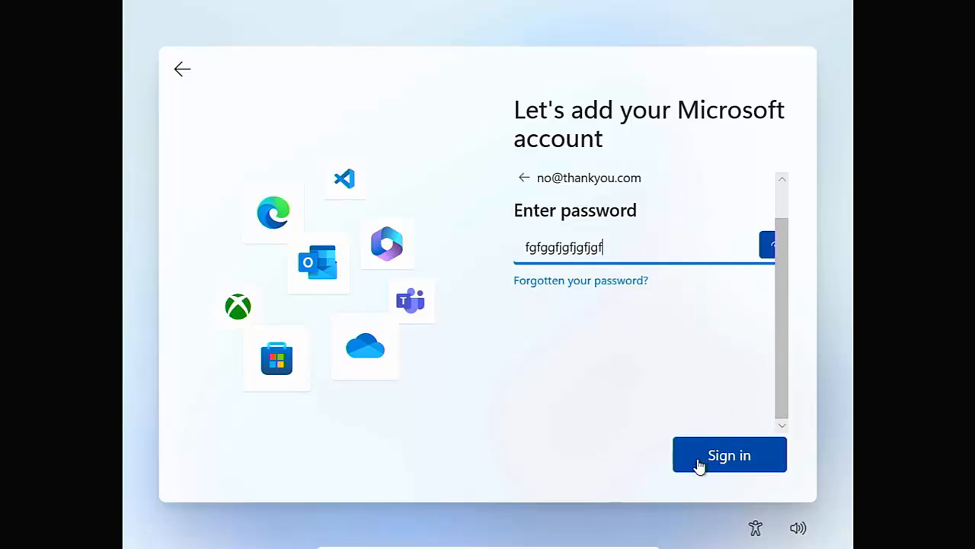
{"action": "left_click", "coordinate": [699, 464]}
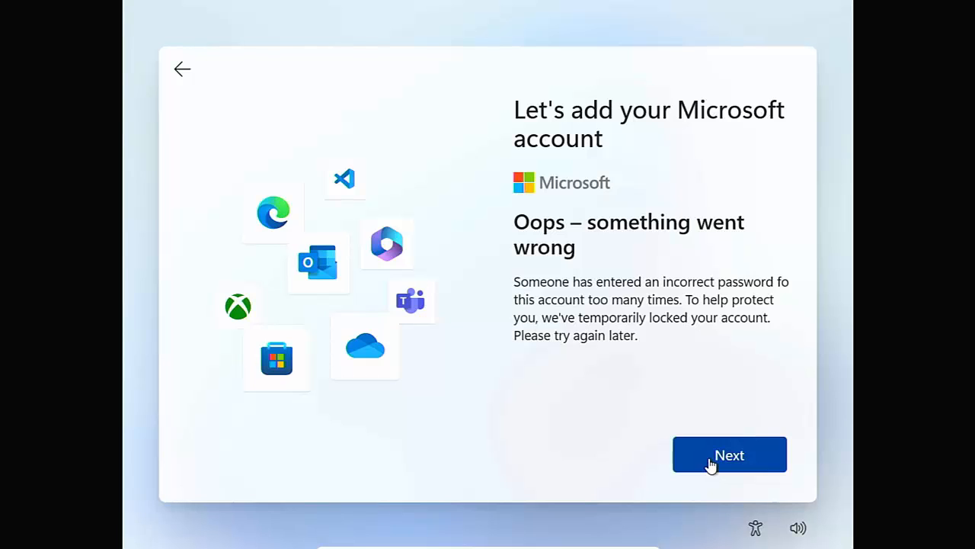
Move past the locked-account error and name the local account Chris
{"action": "left_click", "coordinate": [710, 462]}
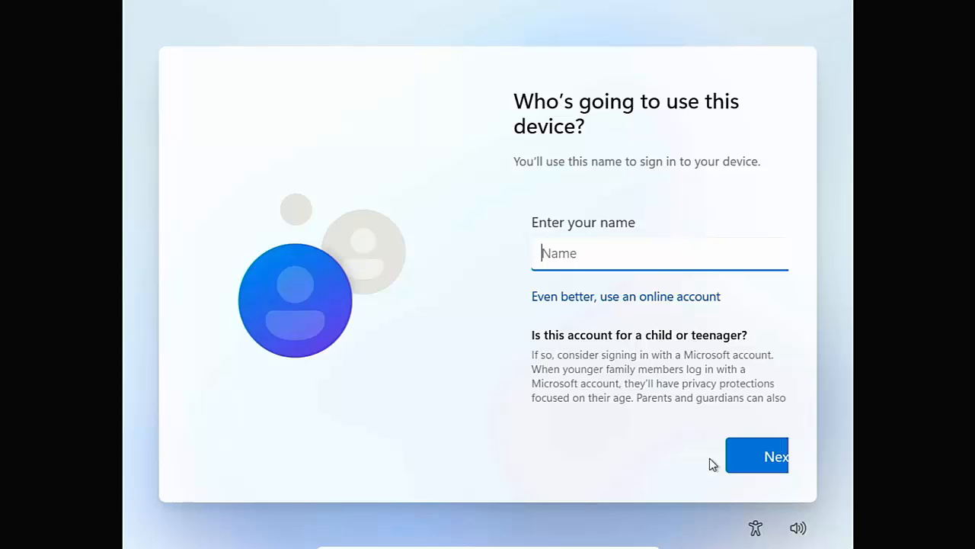
{"action": "type", "text": "C"}
{"action": "type", "text": "hris"}
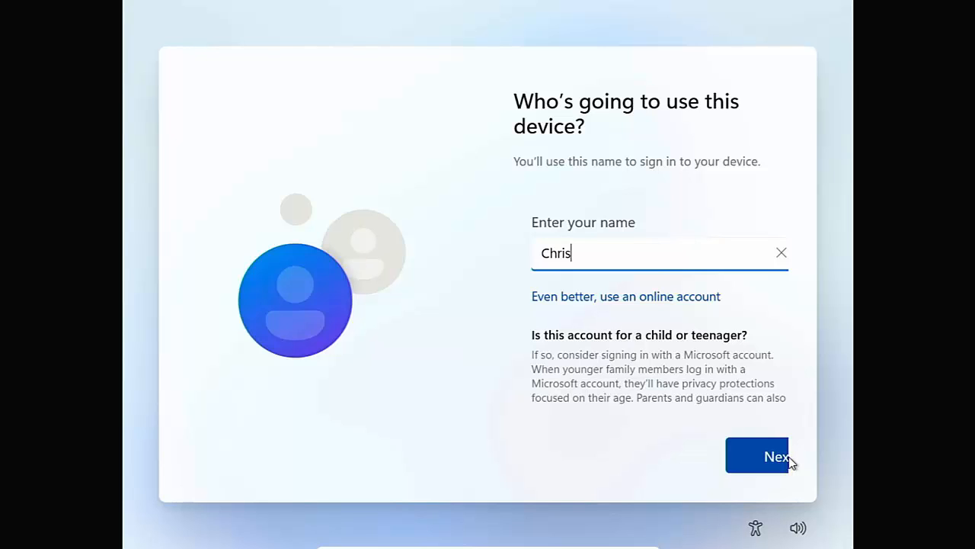
{"action": "left_click", "coordinate": [790, 457]}
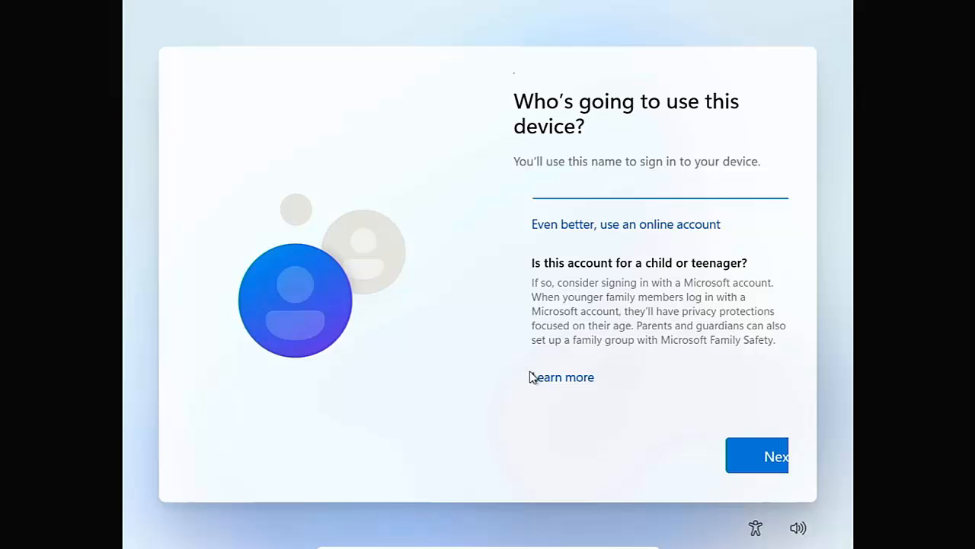
{"action": "left_click", "coordinate": [746, 450]}
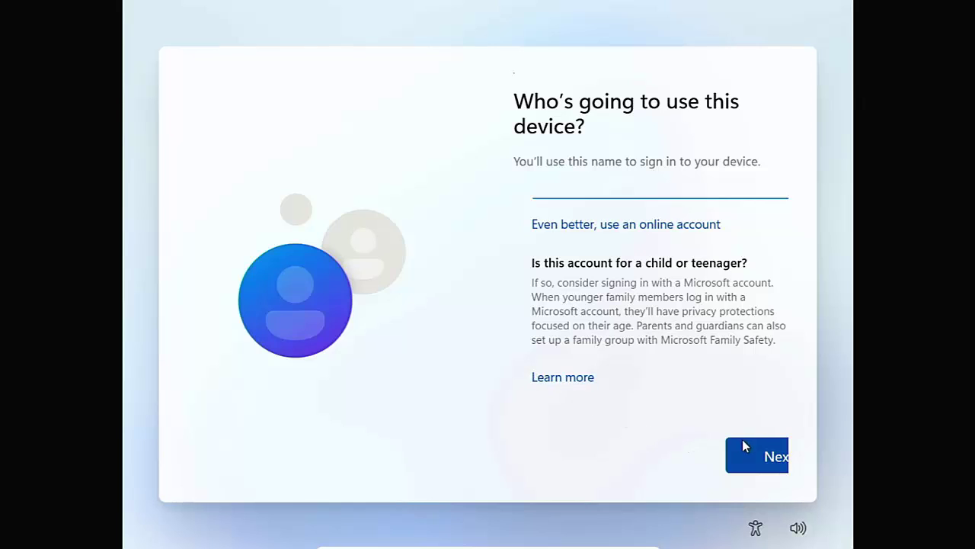
Continue with the password left blank, reaching the location privacy page
{"action": "left_click", "coordinate": [776, 461]}
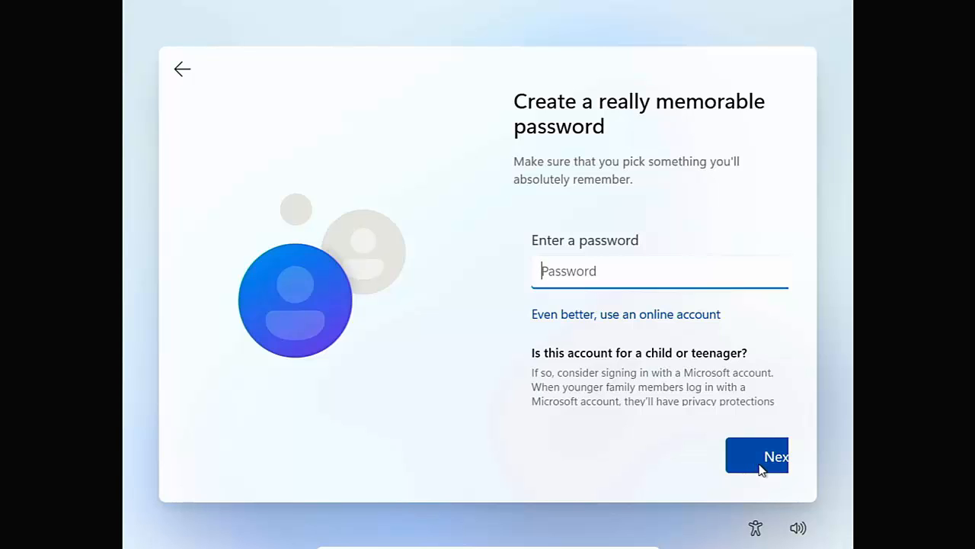
{"action": "left_click", "coordinate": [761, 457]}
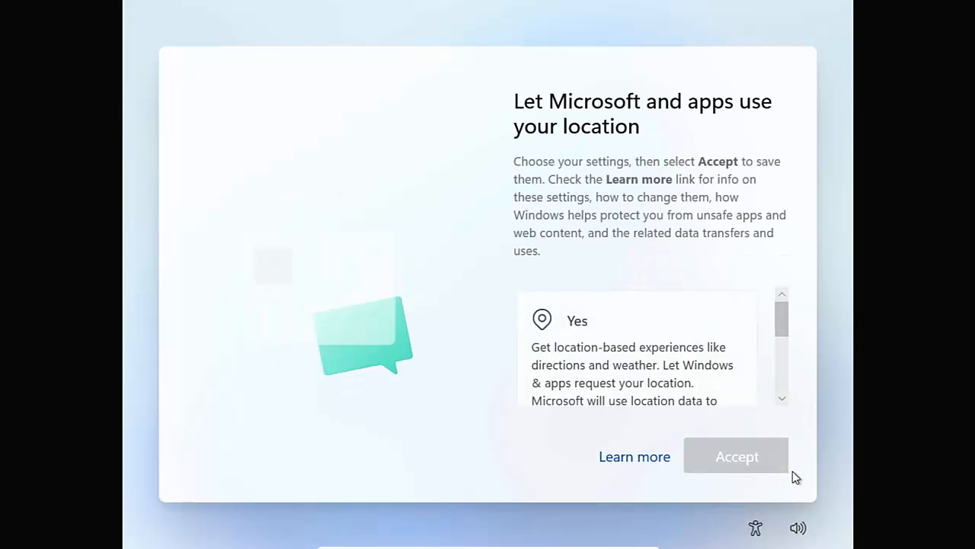
{"action": "scroll", "coordinate": [680, 401], "scroll_direction": "down", "scroll_amount": 2}
Decline location access and Find my device, and send only required diagnostic data
{"action": "left_click", "coordinate": [679, 391]}
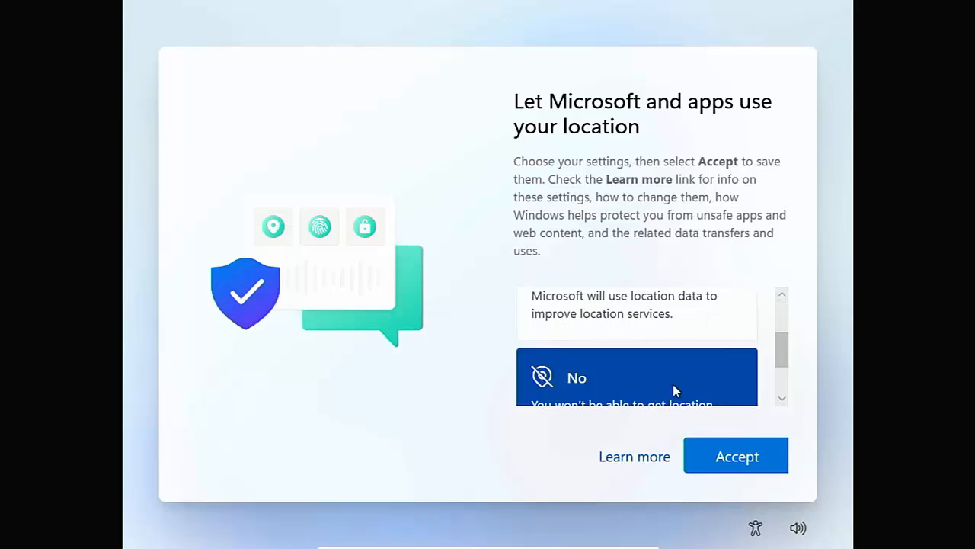
{"action": "left_click", "coordinate": [724, 464]}
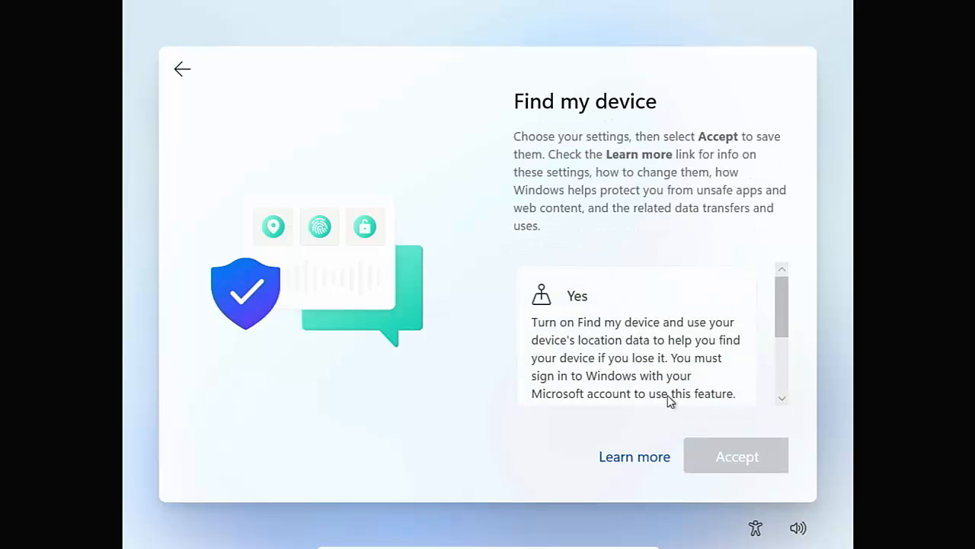
{"action": "scroll", "coordinate": [665, 385], "scroll_direction": "down", "scroll_amount": 2}
{"action": "left_click", "coordinate": [664, 385]}
{"action": "left_click", "coordinate": [712, 453]}
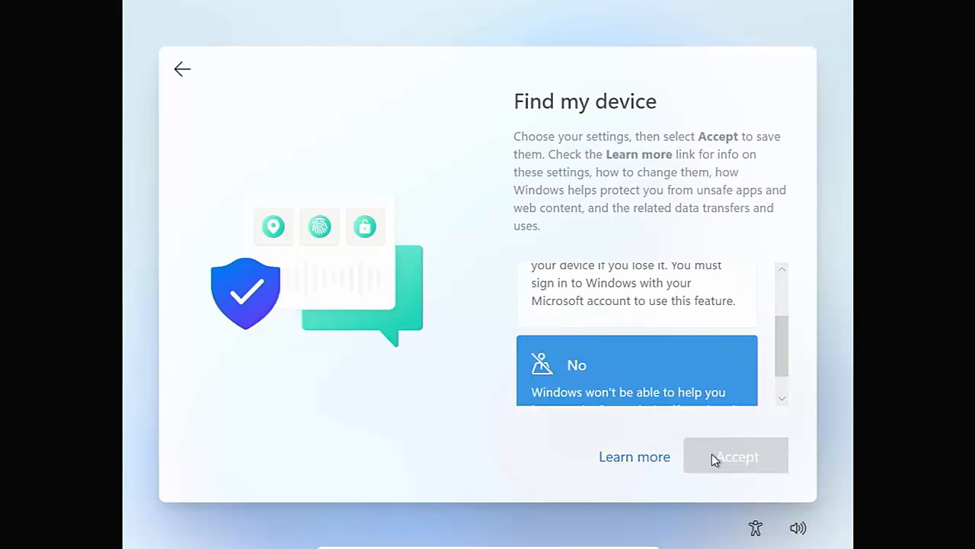
{"action": "scroll", "coordinate": [669, 390], "scroll_direction": "down", "scroll_amount": 3}
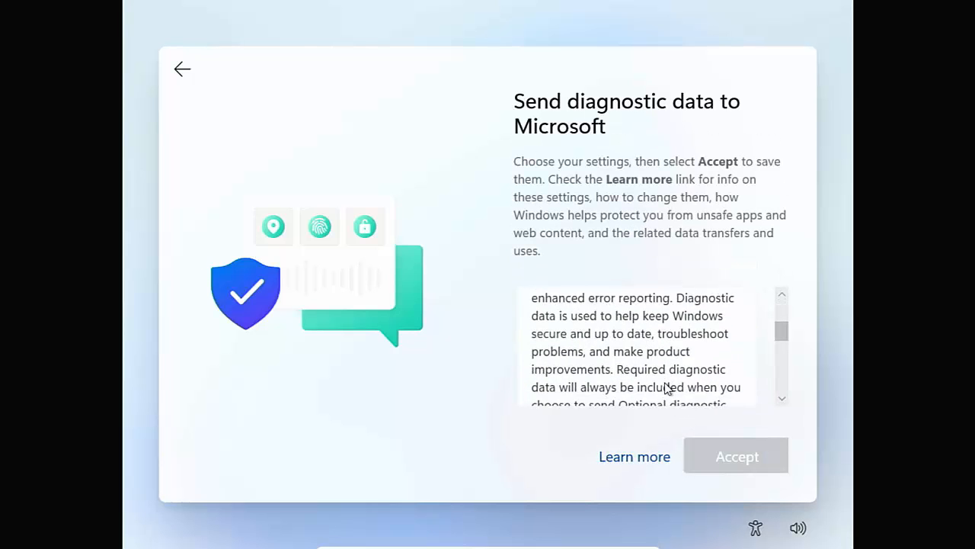
{"action": "scroll", "coordinate": [668, 390], "scroll_direction": "down", "scroll_amount": 2}
{"action": "left_click", "coordinate": [668, 390]}
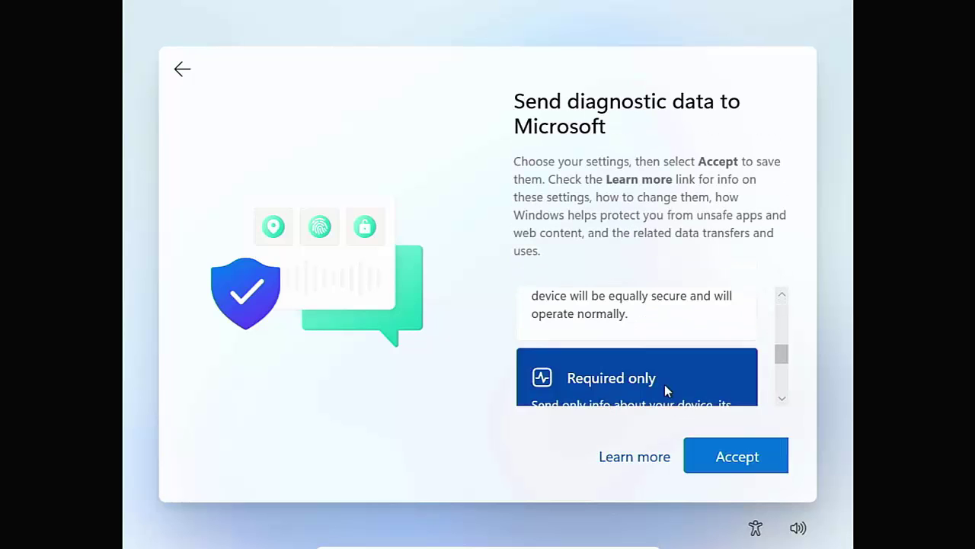
{"action": "left_click", "coordinate": [729, 463]}
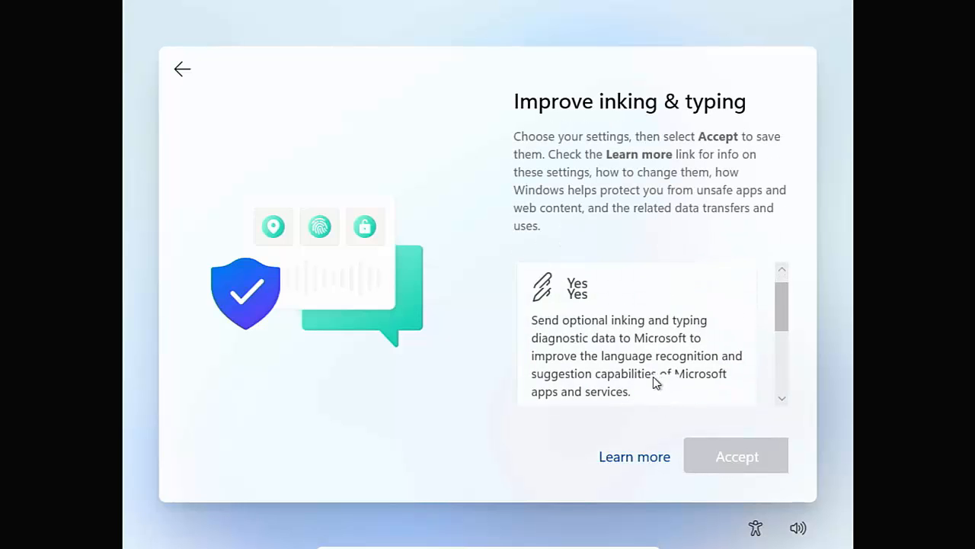
{"action": "scroll", "coordinate": [652, 376], "scroll_direction": "down", "scroll_amount": 3}
Decline inking and typing data, tailored experiences and the advertising ID
{"action": "left_click", "coordinate": [653, 377]}
{"action": "left_click", "coordinate": [731, 457]}
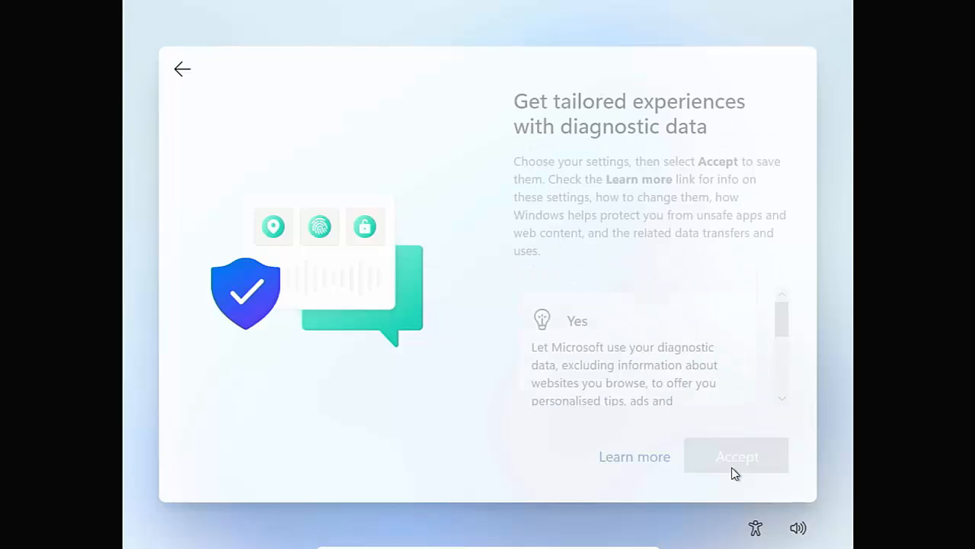
{"action": "scroll", "coordinate": [629, 353], "scroll_direction": "down", "scroll_amount": 3}
{"action": "left_click", "coordinate": [631, 376]}
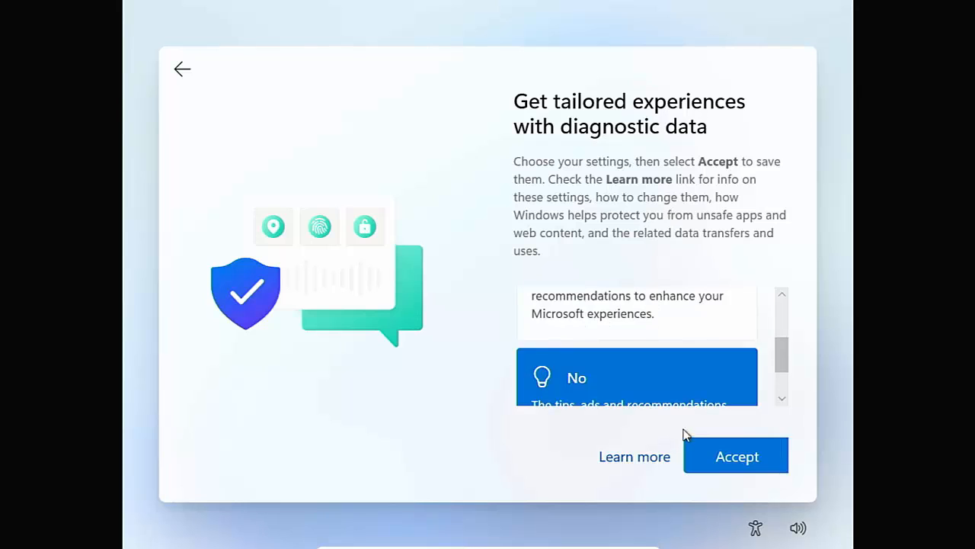
{"action": "left_click", "coordinate": [710, 443]}
{"action": "scroll", "coordinate": [667, 400], "scroll_direction": "down", "scroll_amount": 3}
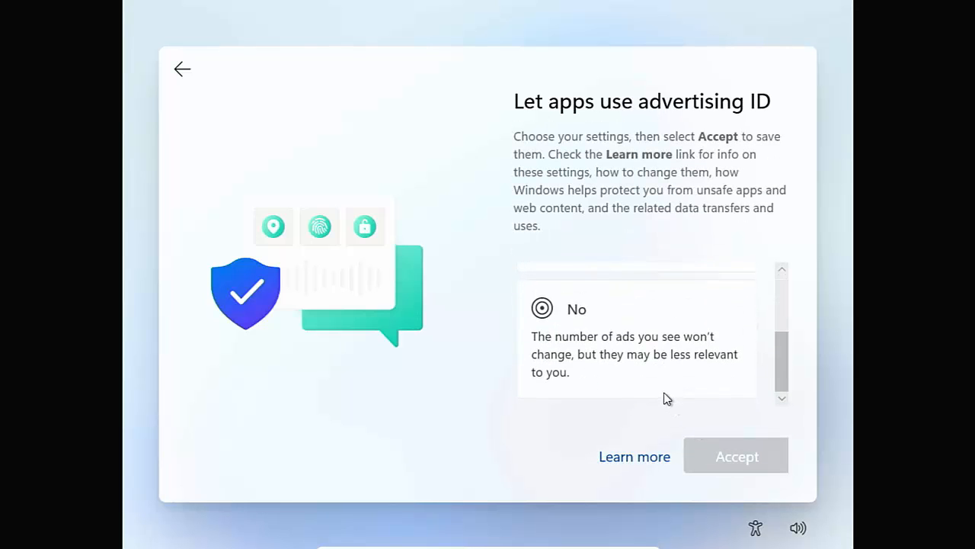
{"action": "left_click", "coordinate": [651, 357]}
{"action": "left_click", "coordinate": [723, 458]}
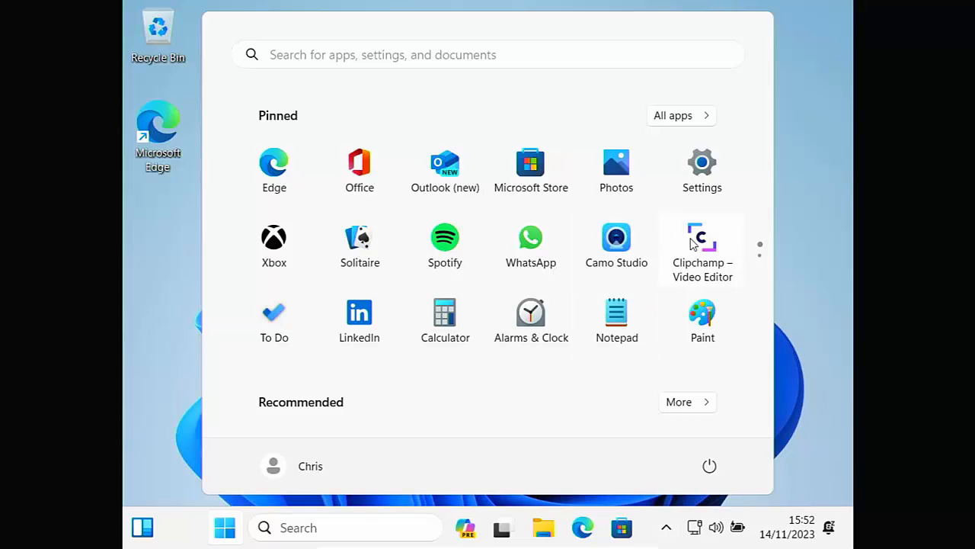
Launch Settings from the Start menu to check Chris shows as a Local Account
{"action": "left_click", "coordinate": [714, 158]}
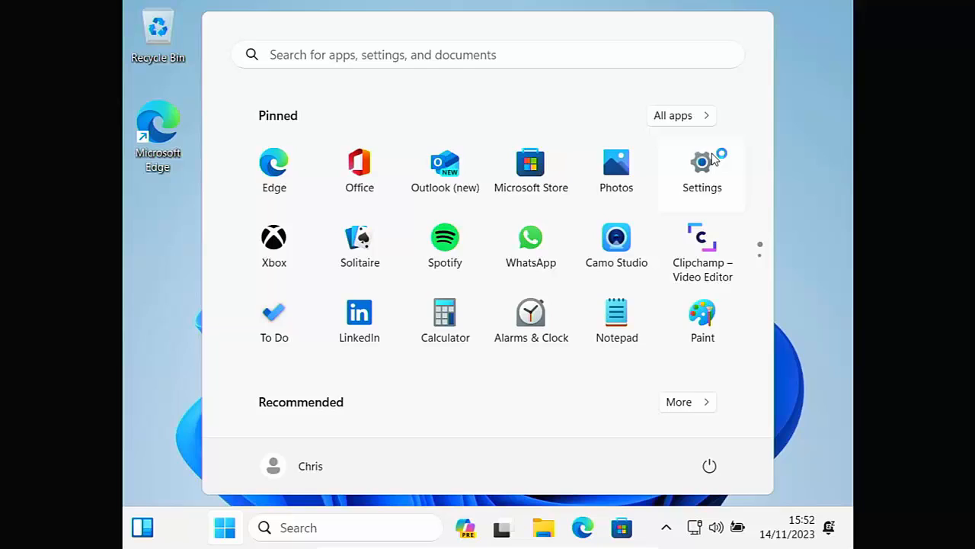